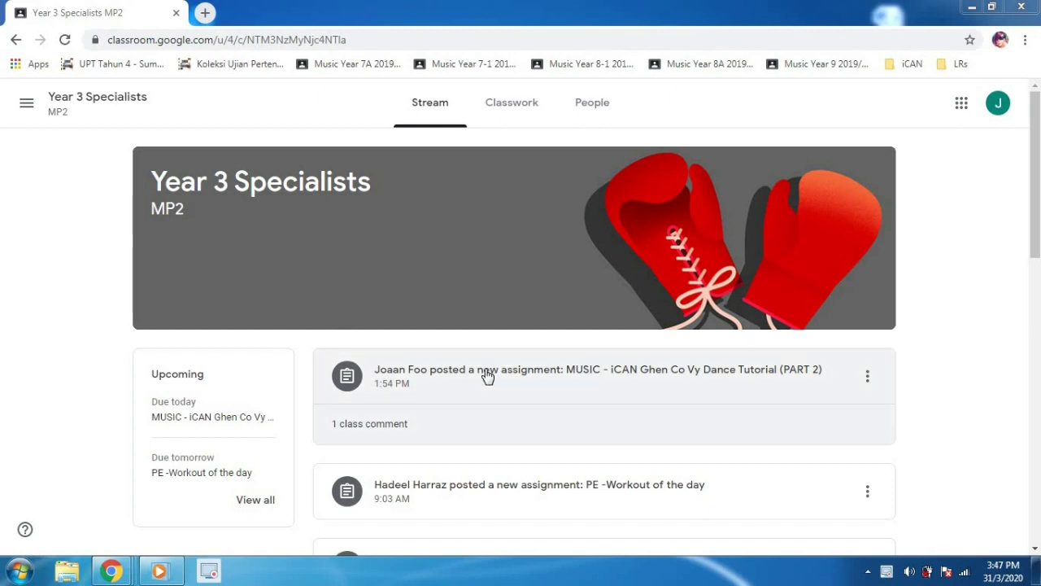
# Open the Dance Tutorial (PART 2) assignment, review its instructions, and choose to attach a File
pyautogui.click(487, 375)
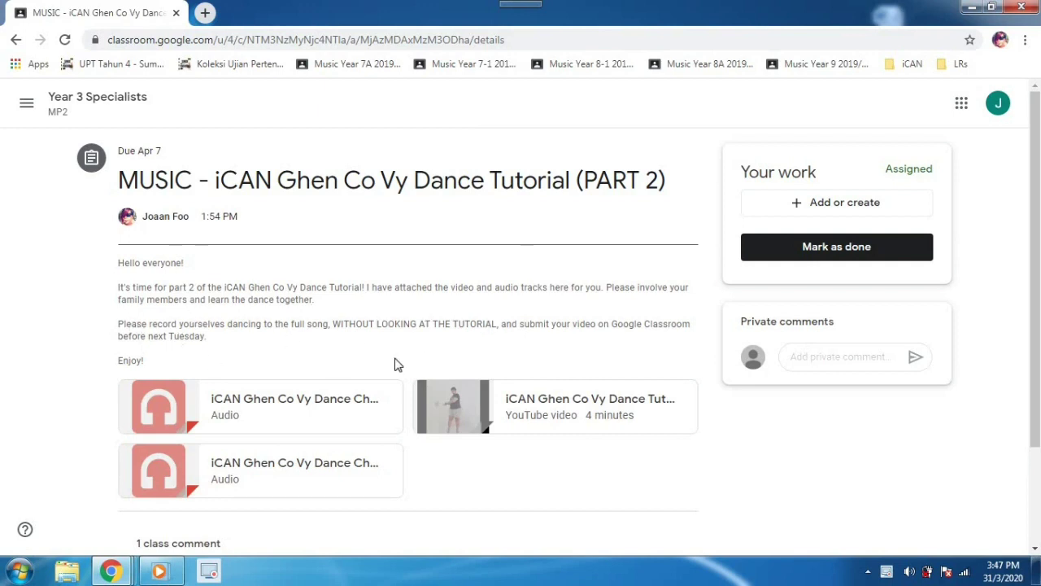
pyautogui.moveTo(518, 324); pyautogui.dragTo(691, 328)
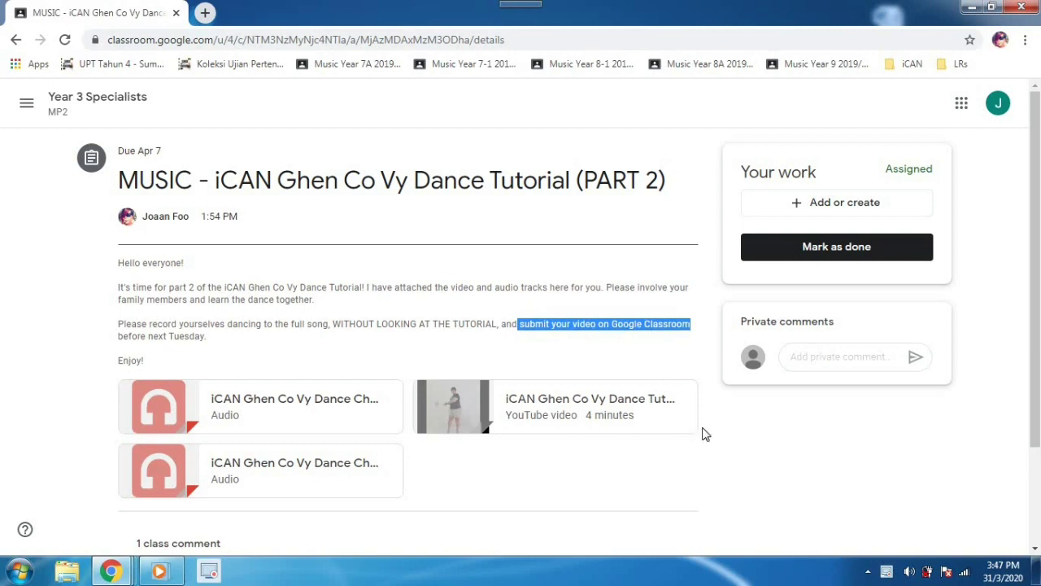
pyautogui.scroll(-2, 705, 432)
pyautogui.scroll(2, 711, 431)
pyautogui.click(837, 219)
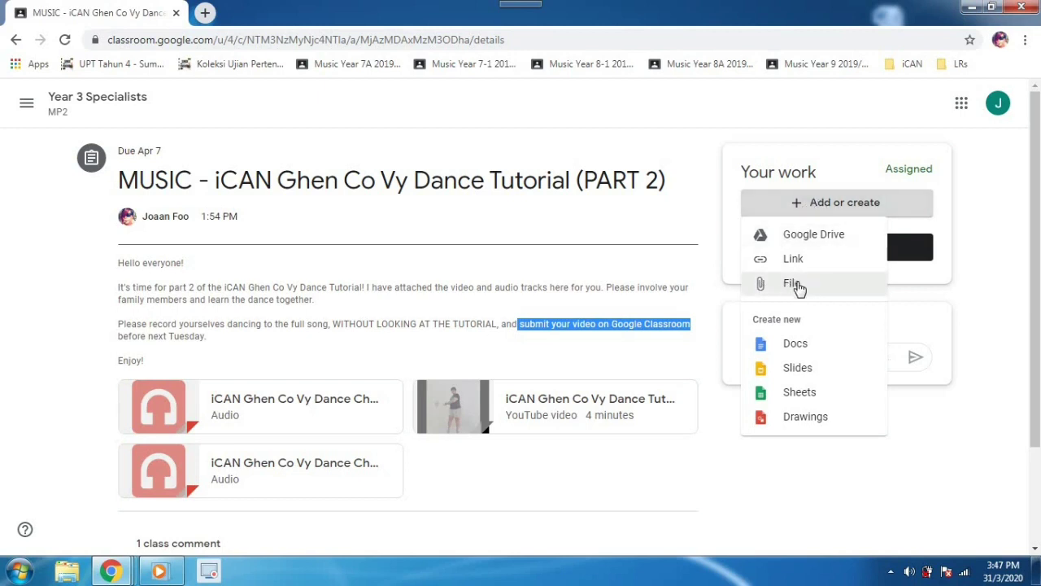
pyautogui.click(799, 285)
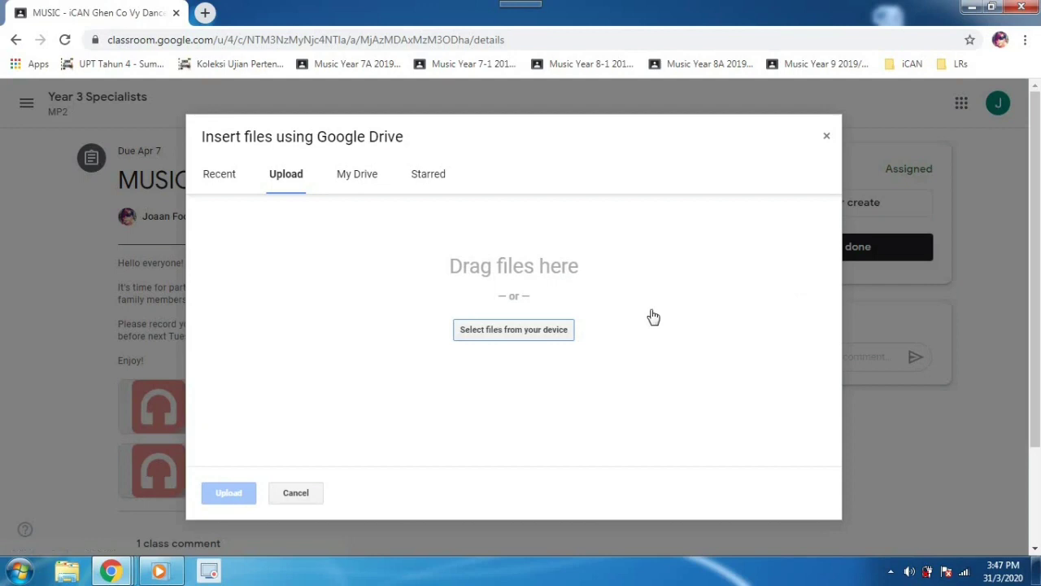
# Select 'iCAN Ghen Co Vy - Part 2.mp4' from the personal files folder for upload
pyautogui.click(539, 335)
pyautogui.click(65, 104)
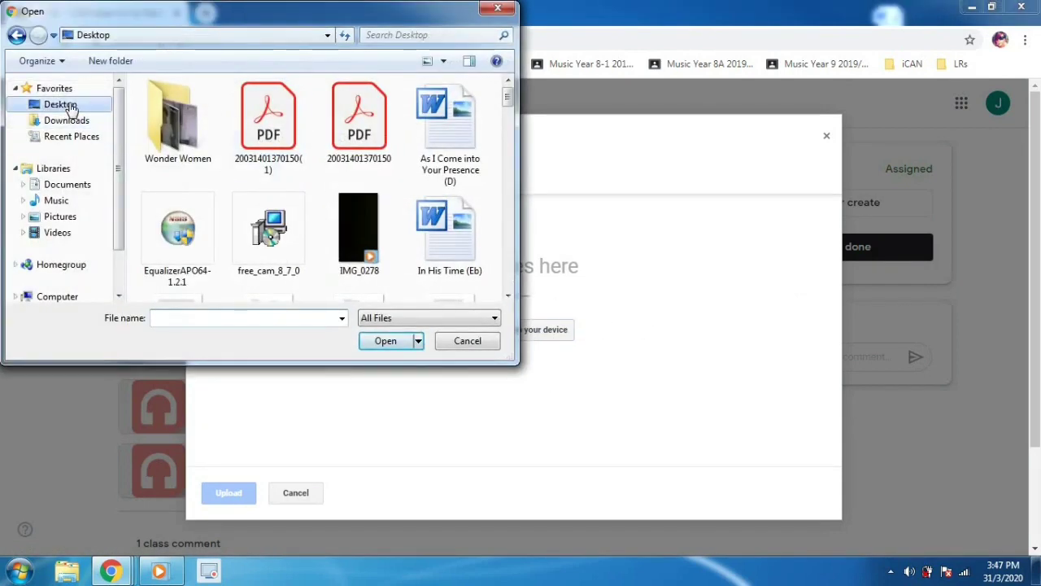
pyautogui.doubleClick(269, 168)
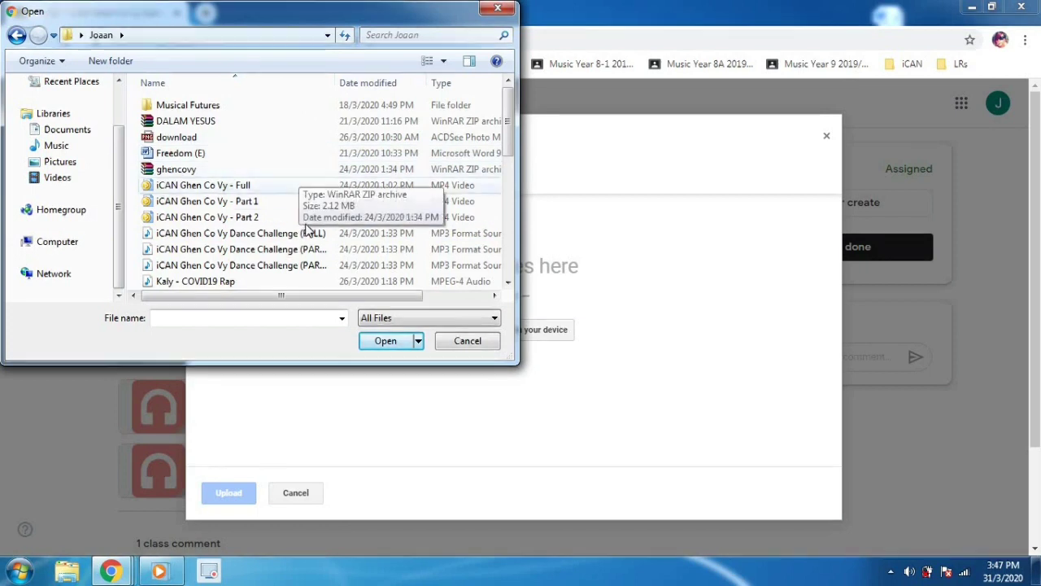
pyautogui.moveTo(509, 131); pyautogui.dragTo(506, 155)
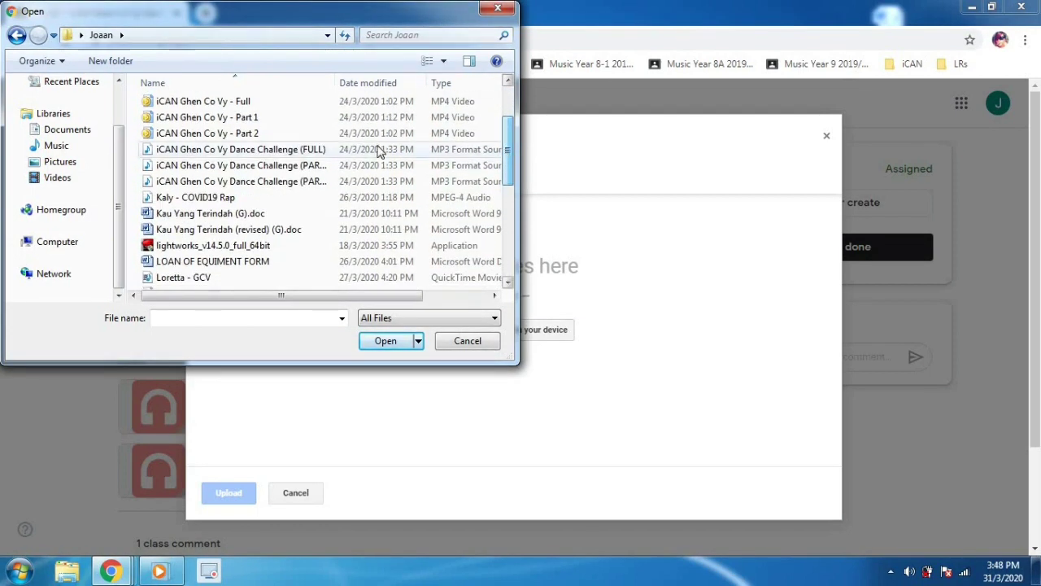
pyautogui.click(256, 103)
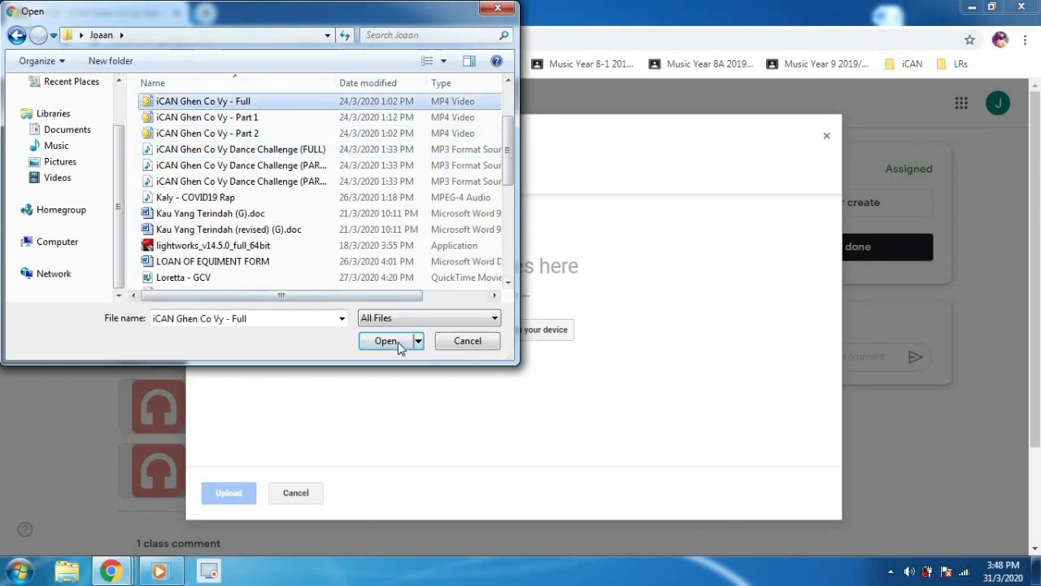
pyautogui.click(260, 120)
pyautogui.click(260, 134)
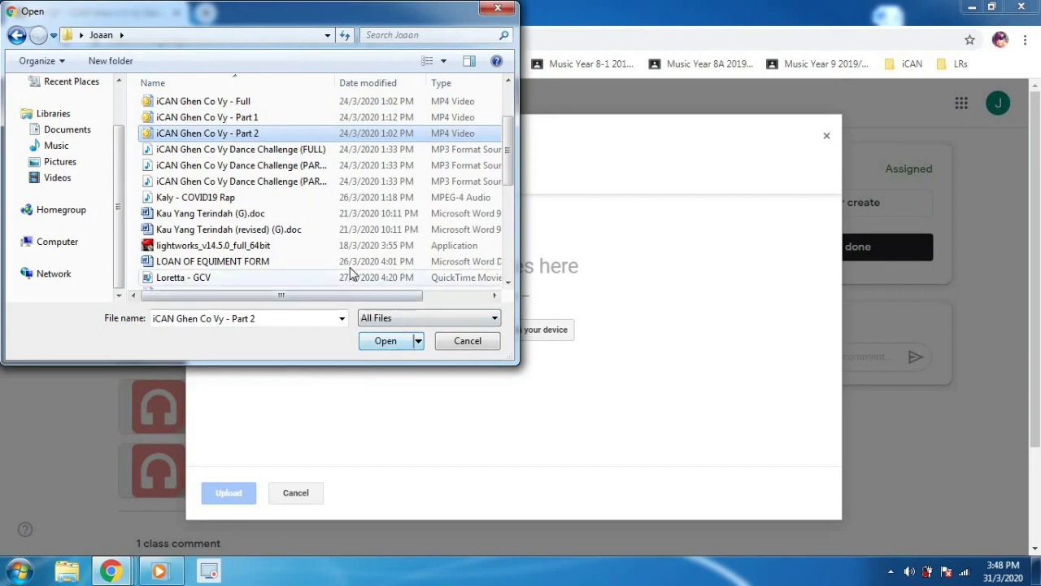
pyautogui.scroll(-2, 348, 272)
pyautogui.scroll(2, 348, 272)
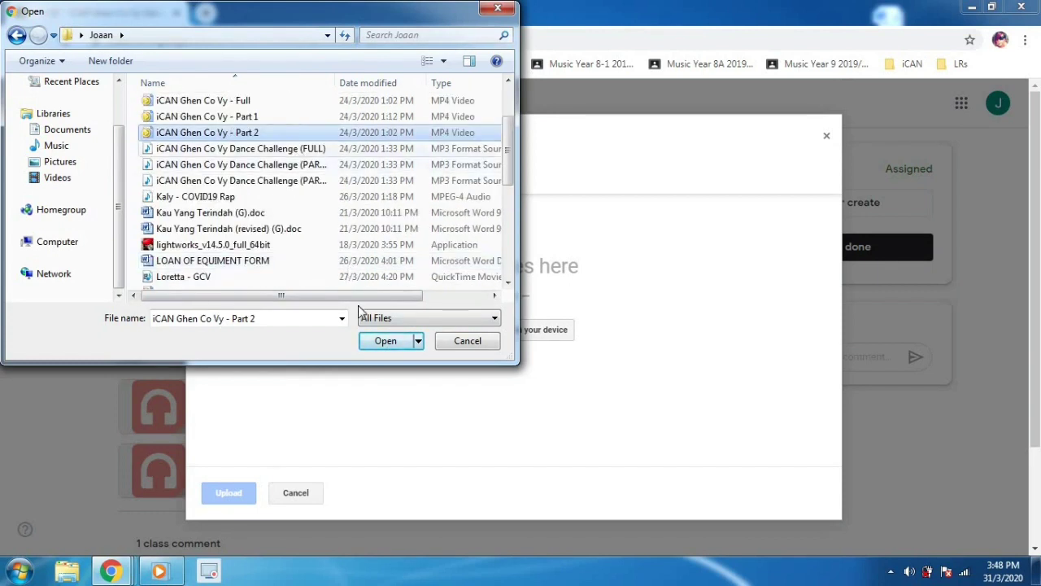
pyautogui.click(384, 341)
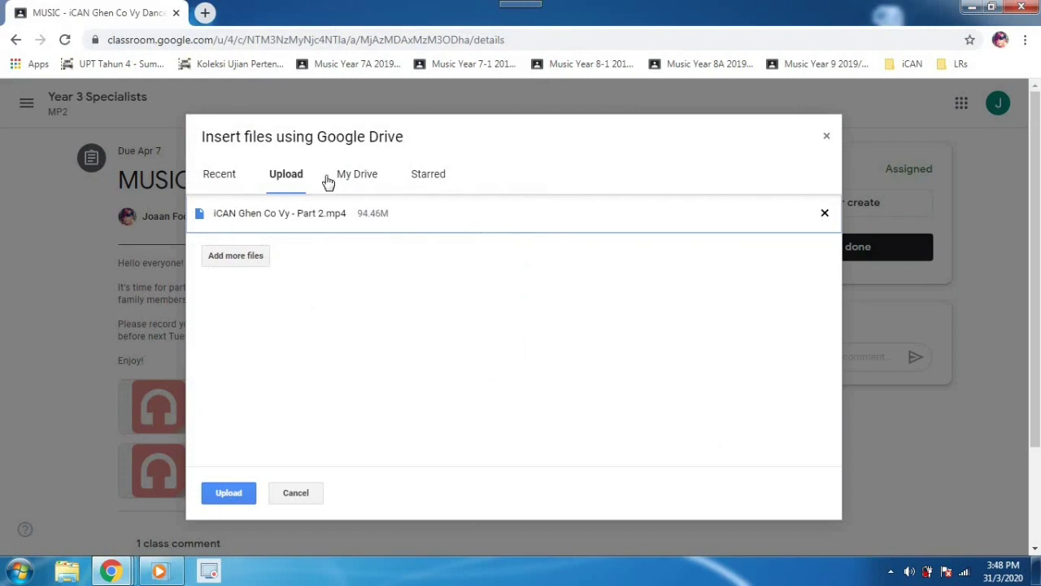
# Upload the Part 2 video, dismiss the tip, then remove the video from the submission
pyautogui.click(230, 493)
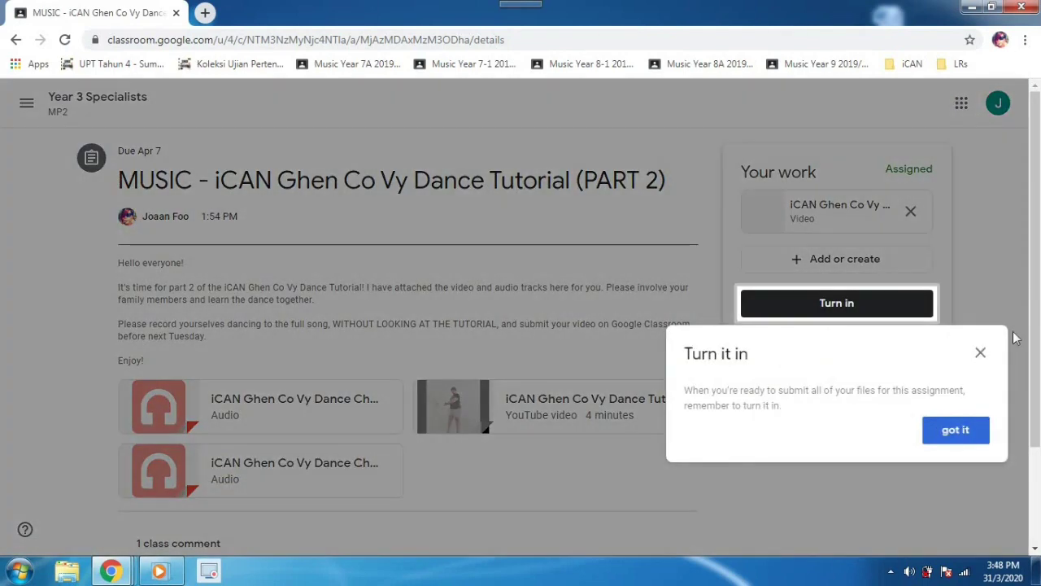
pyautogui.click(966, 436)
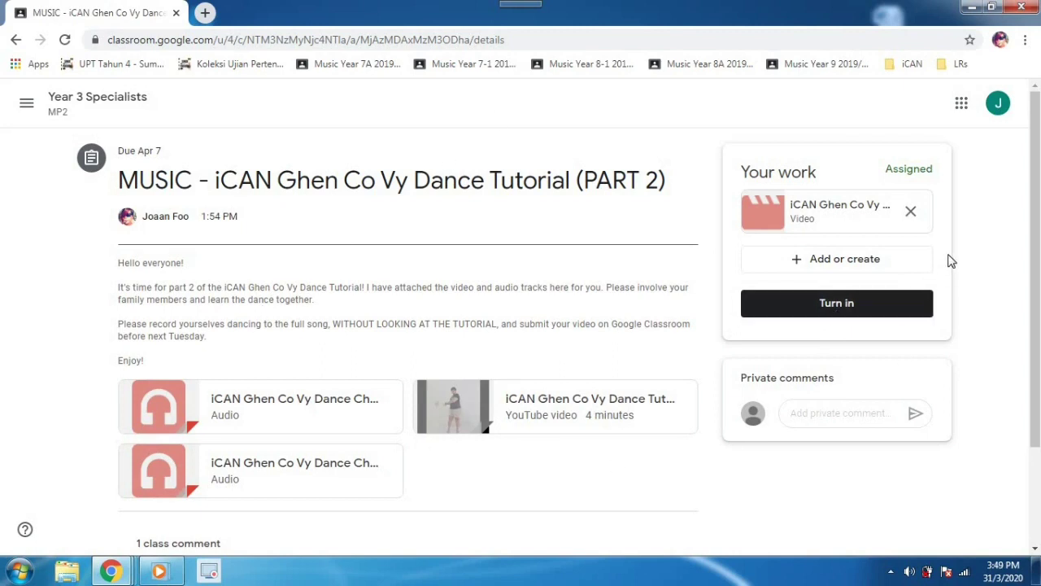
pyautogui.click(911, 212)
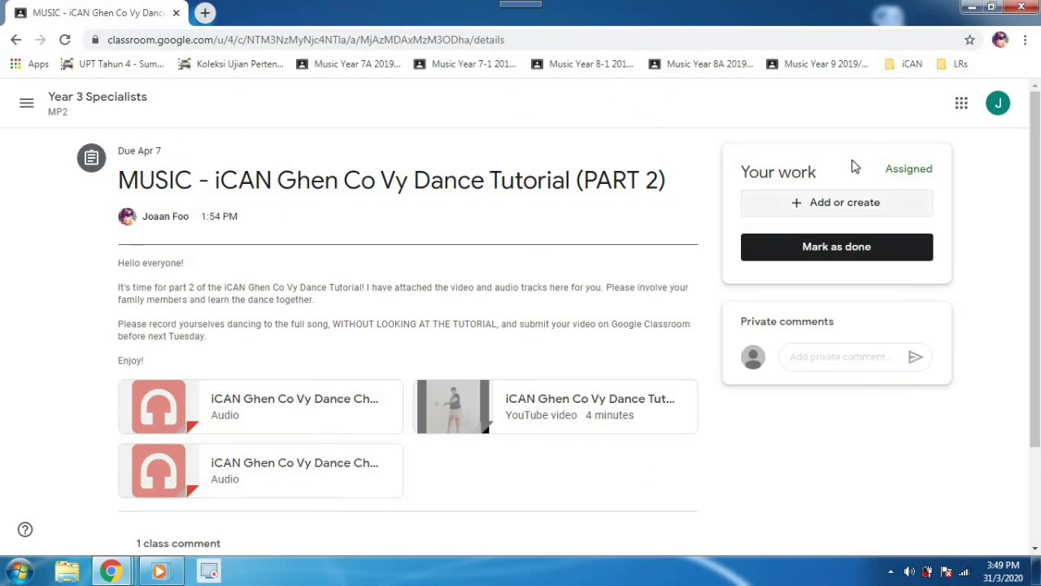
pyautogui.click(852, 211)
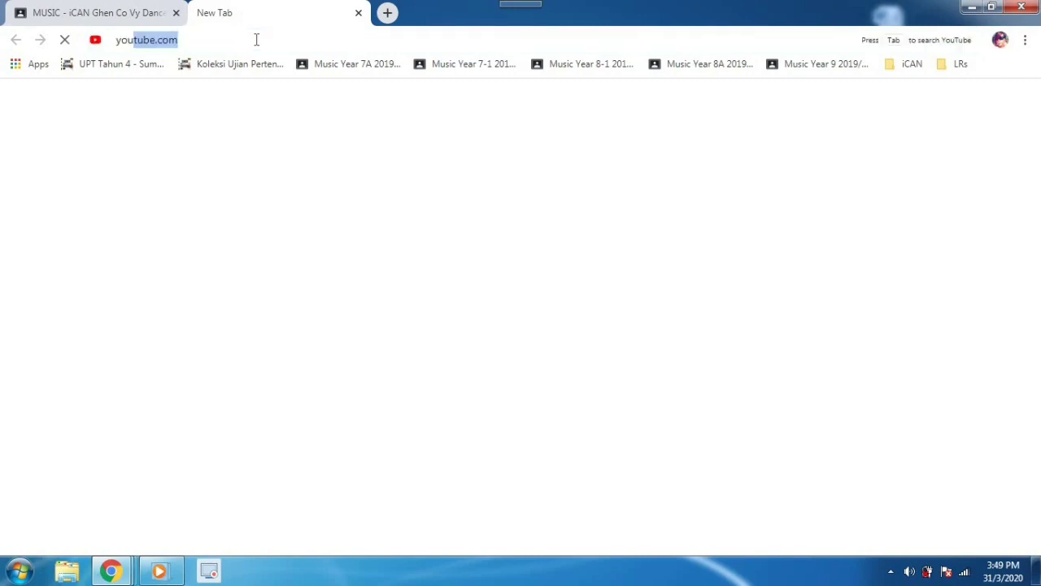
# Search YouTube for 'ghen co vy ican'
pyautogui.press('Return')
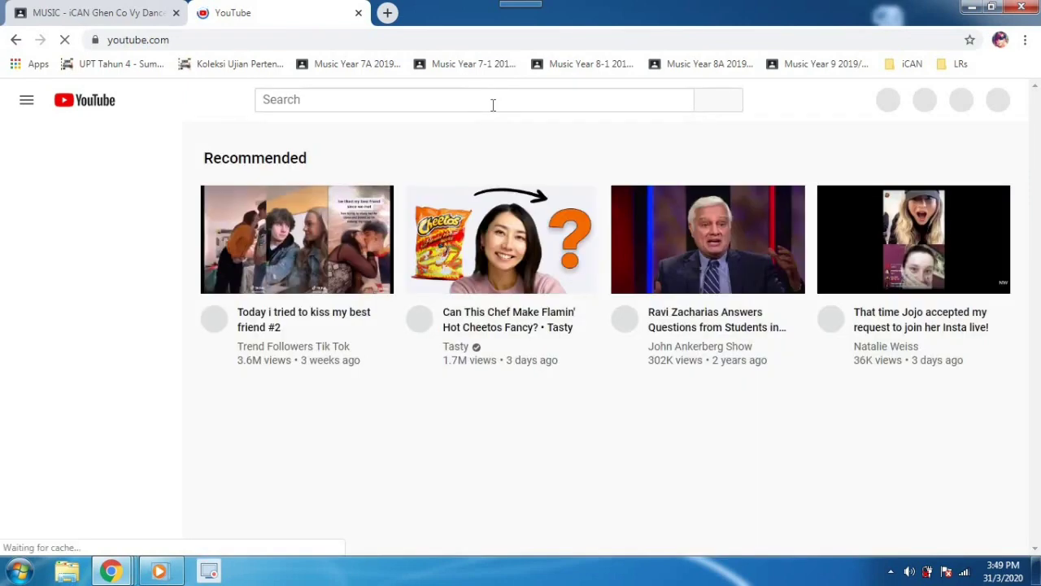
pyautogui.click(493, 107)
pyautogui.write('ghen')
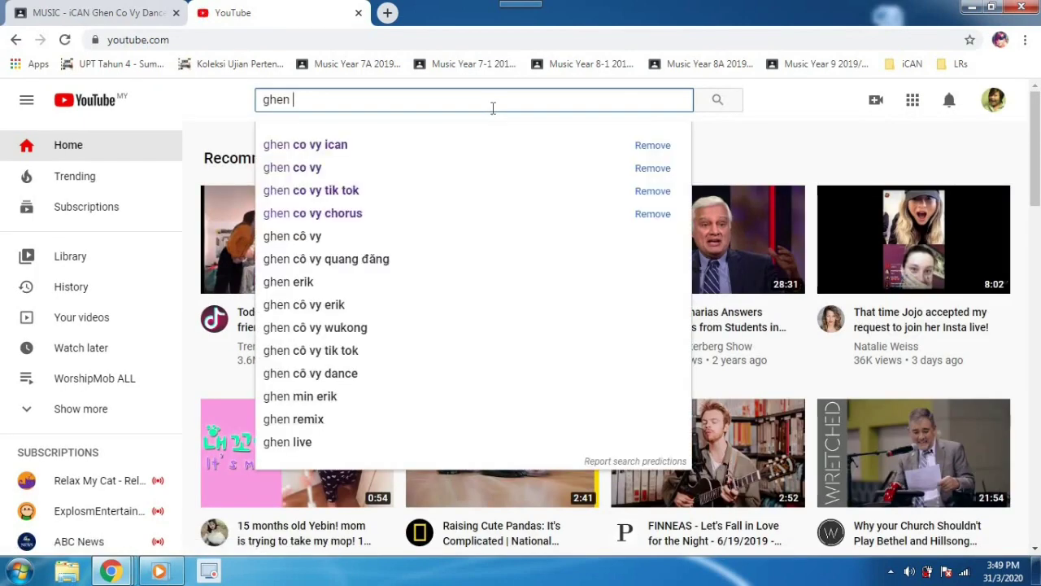
pyautogui.press('Down')
pyautogui.press('Down')
pyautogui.press('Up')
pyautogui.press('Return')
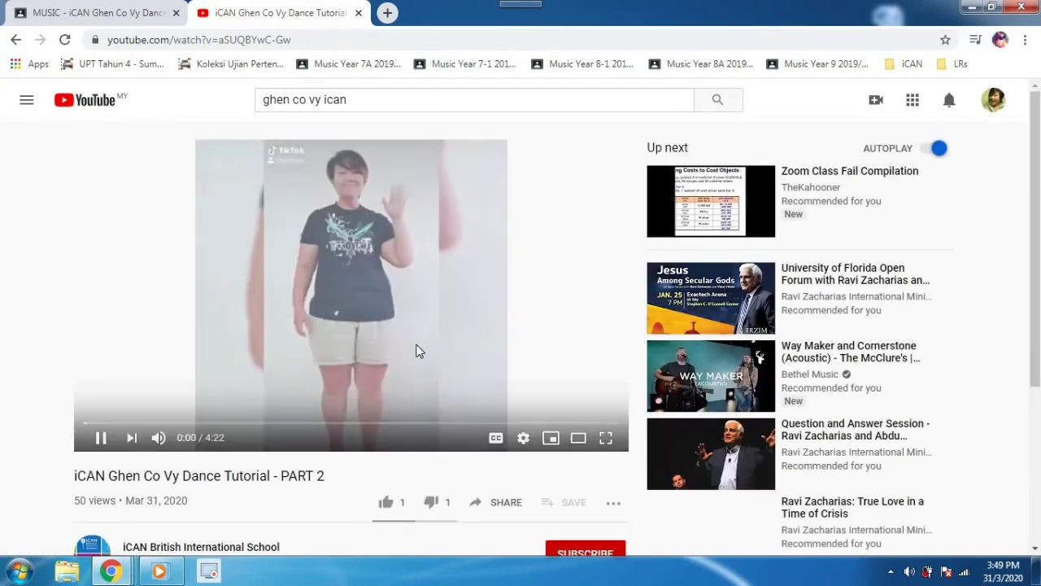
# Pause the iCAN Ghen Co Vy Dance Tutorial - PART 2 video and copy its URL
pyautogui.click(415, 335)
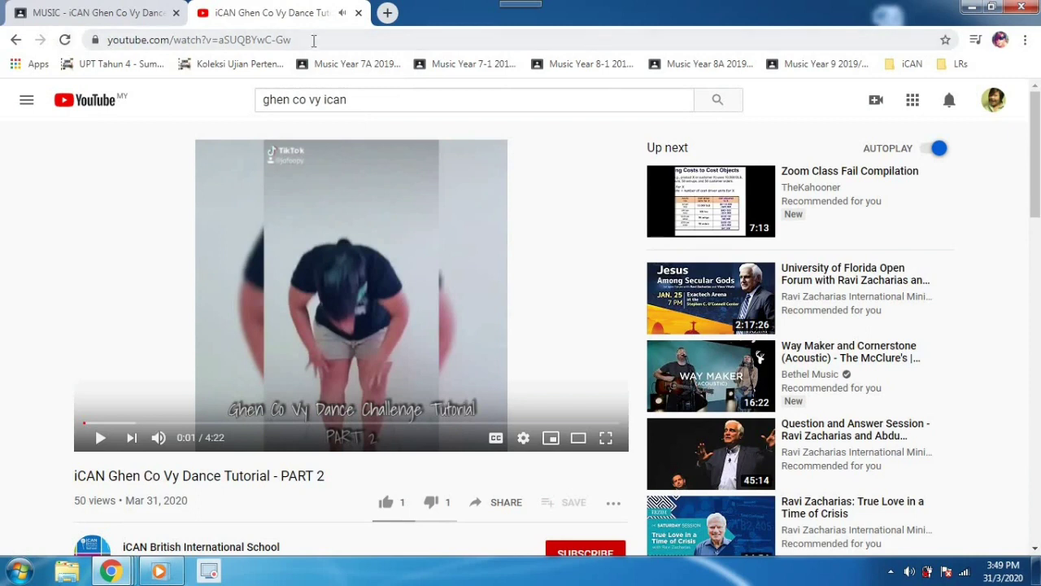
pyautogui.moveTo(313, 41); pyautogui.dragTo(105, 42)
pyautogui.rightClick(202, 43)
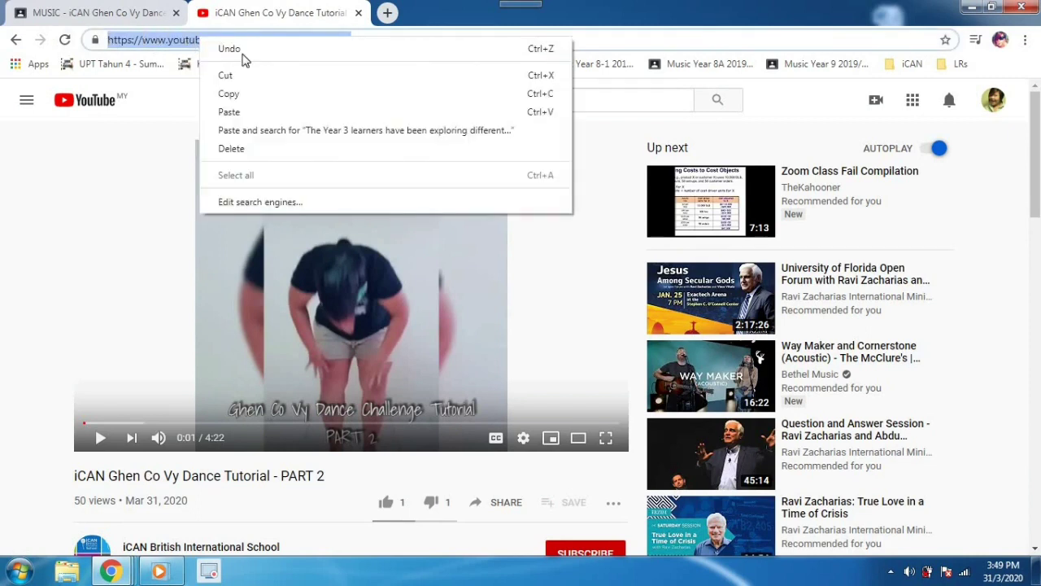
pyautogui.click(275, 92)
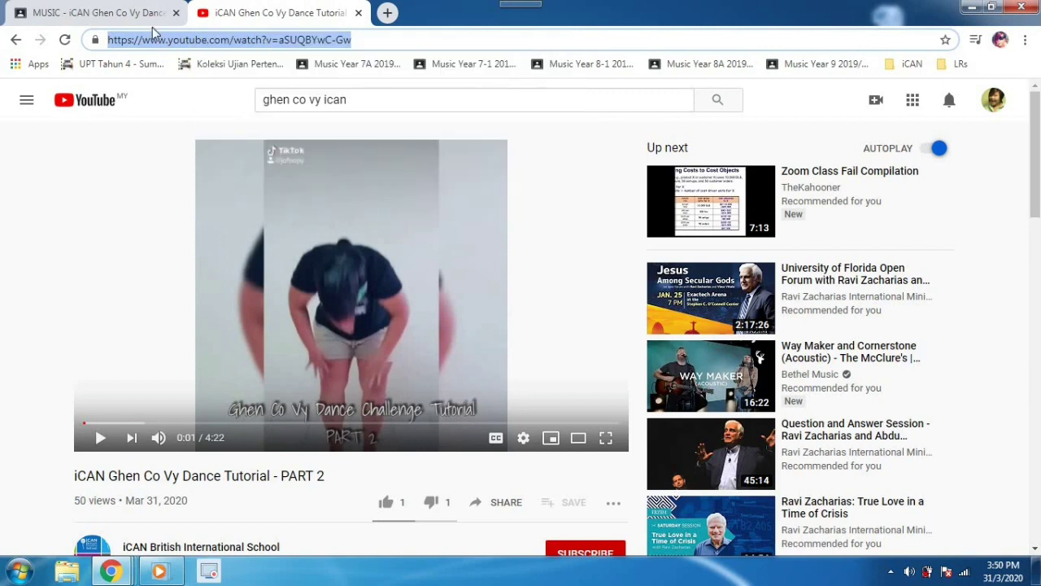
# Back in Classroom, paste the copied YouTube URL as a Link attachment to the submission
pyautogui.click(120, 16)
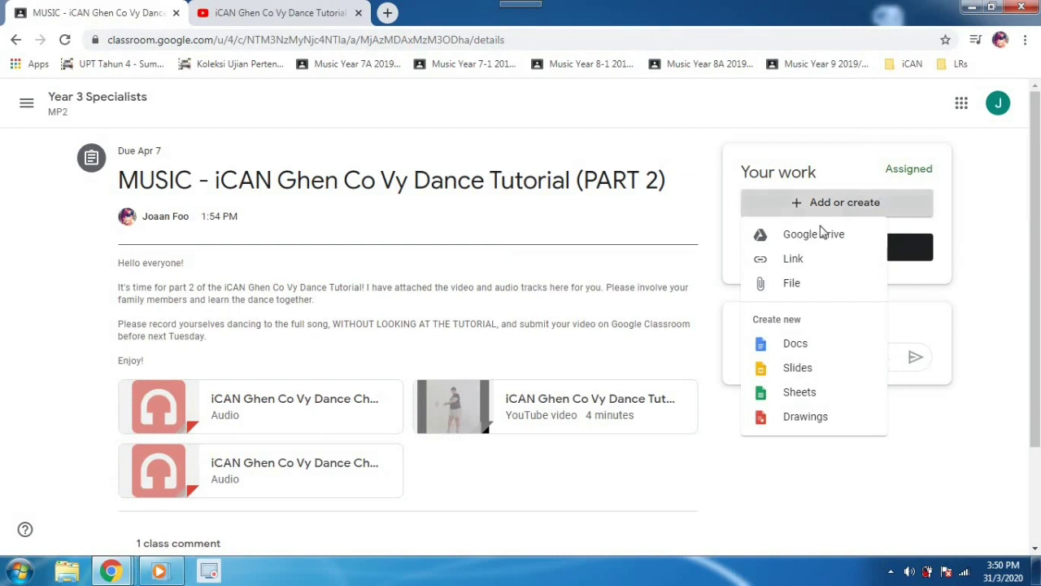
pyautogui.click(793, 262)
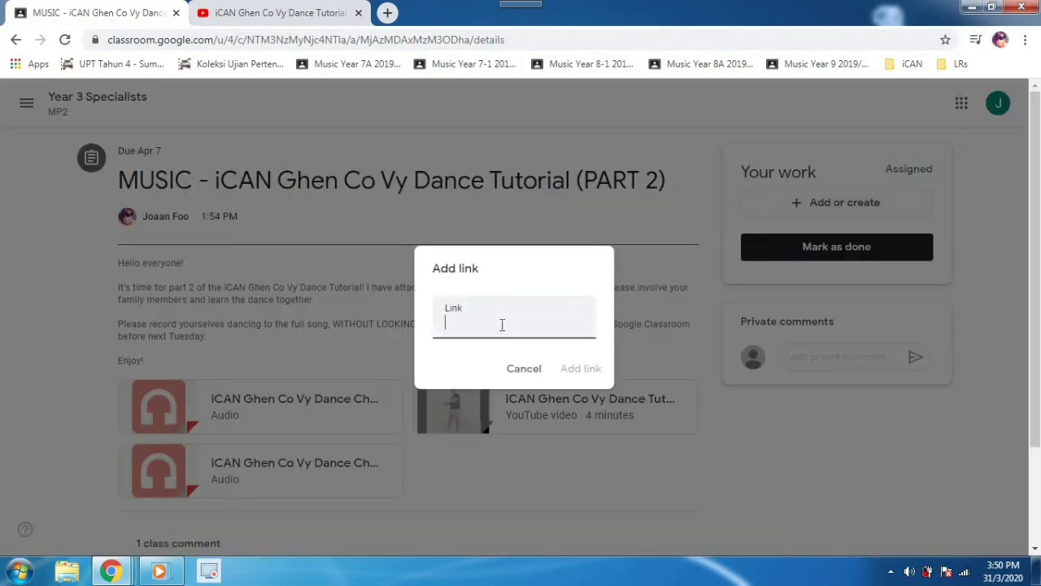
pyautogui.rightClick(502, 325)
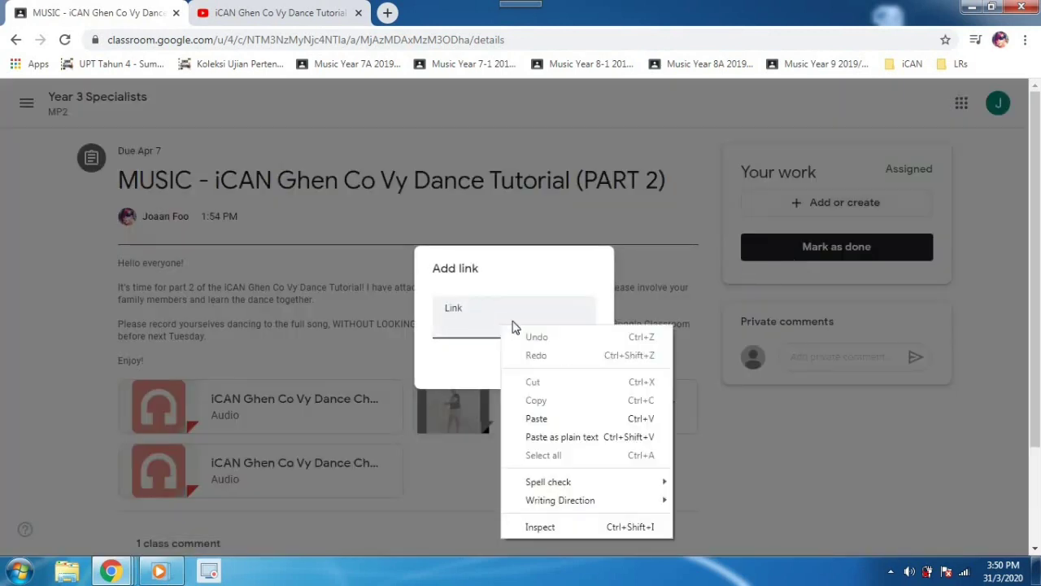
pyautogui.click(550, 420)
pyautogui.click(578, 379)
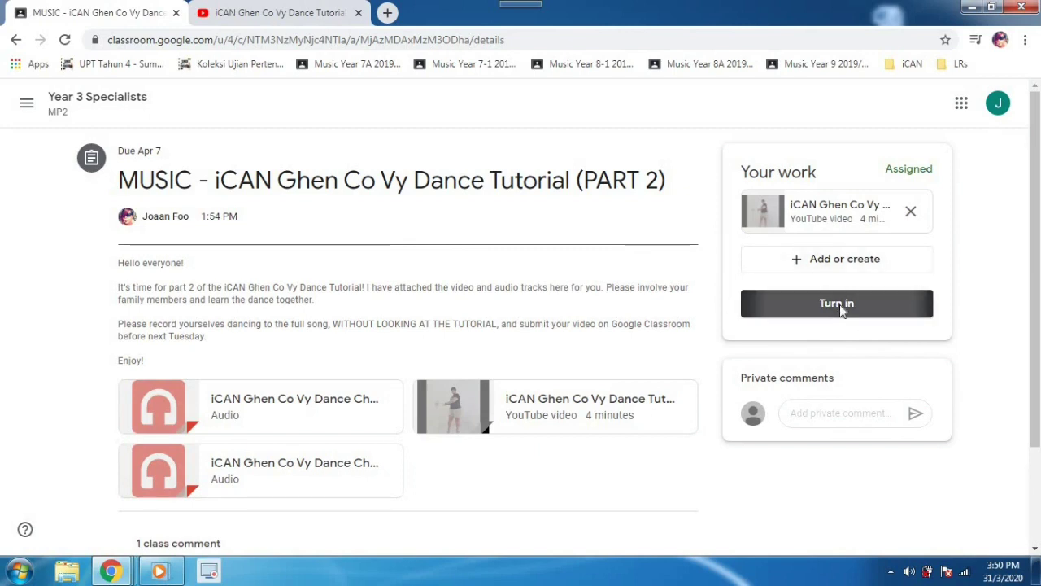
pyautogui.click(778, 307)
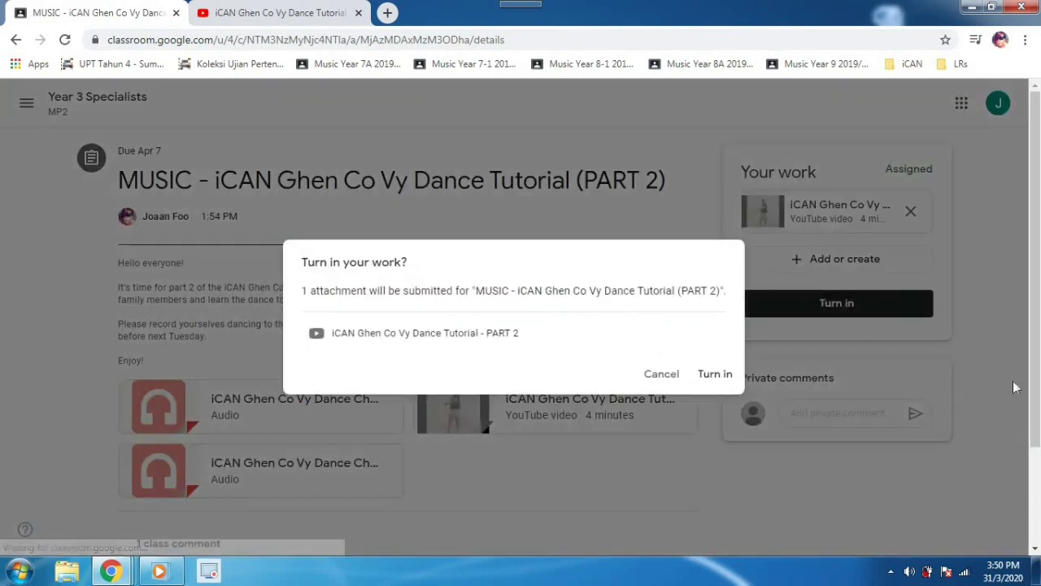
# Confirm Turn in with the YouTube link, then Unsubmit the assignment to allow revisions
pyautogui.click(715, 374)
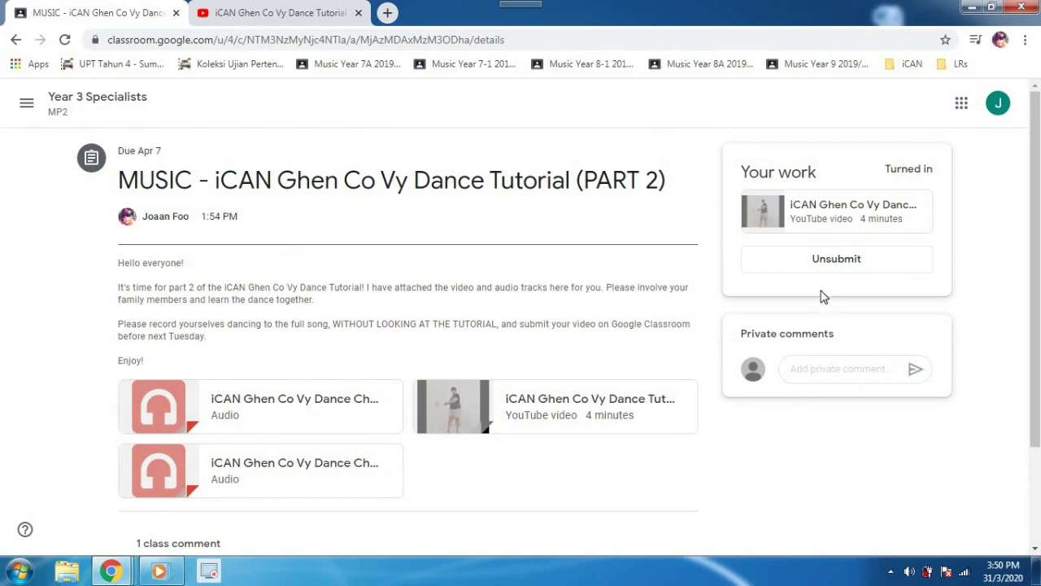
pyautogui.click(831, 267)
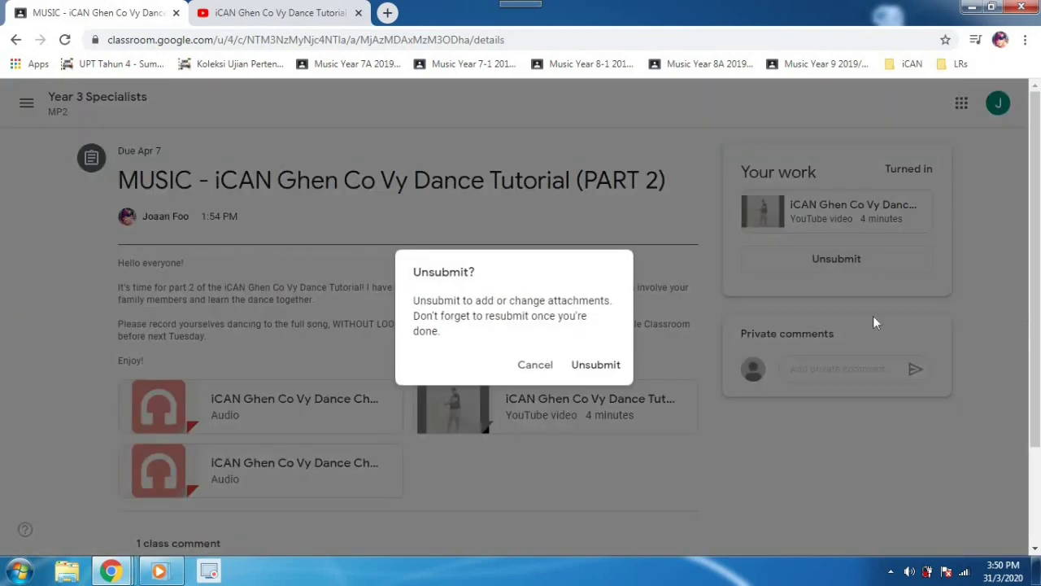
pyautogui.click(597, 376)
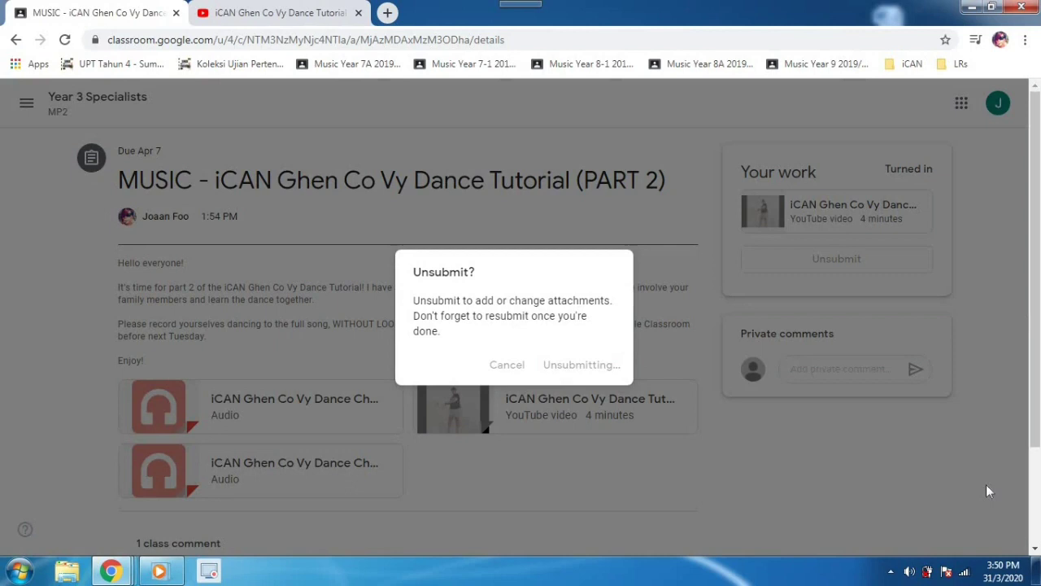